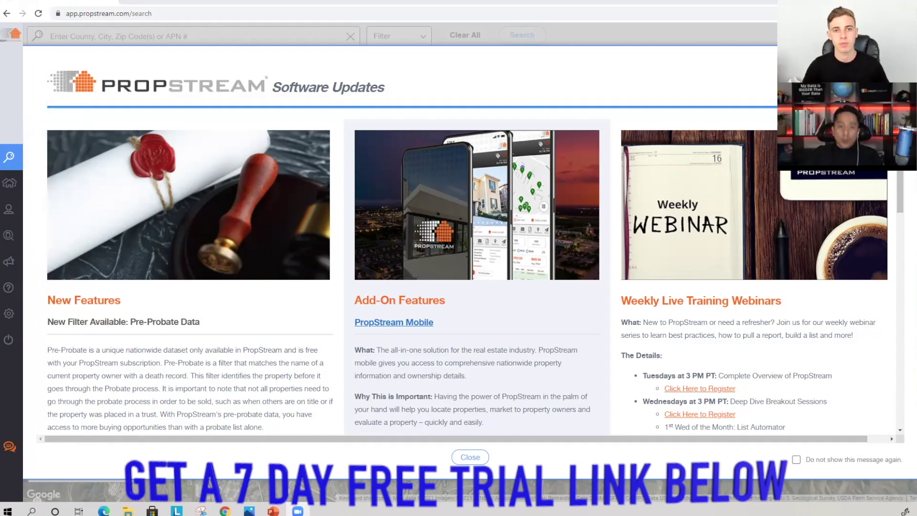
Step: Dismiss the software updates notice and search for properties in Maricopa County, AZ
click(470, 459)
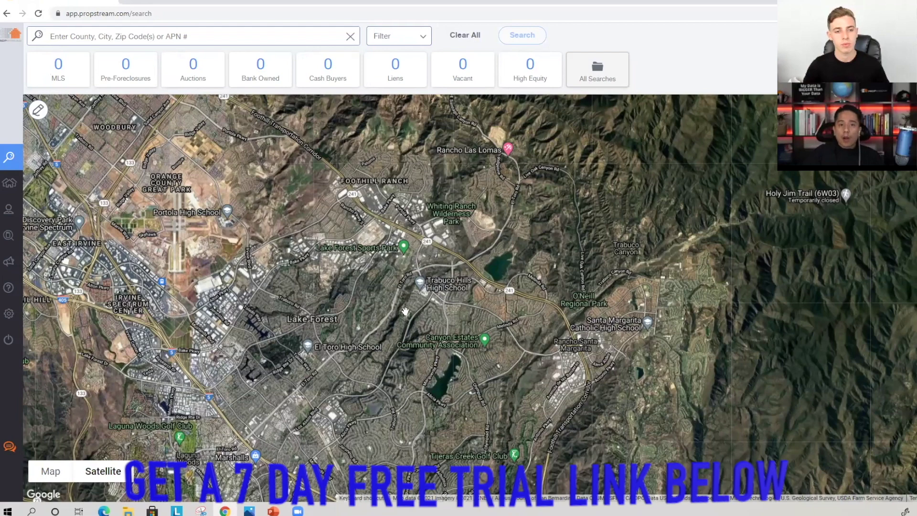
mouse_move(19, 164)
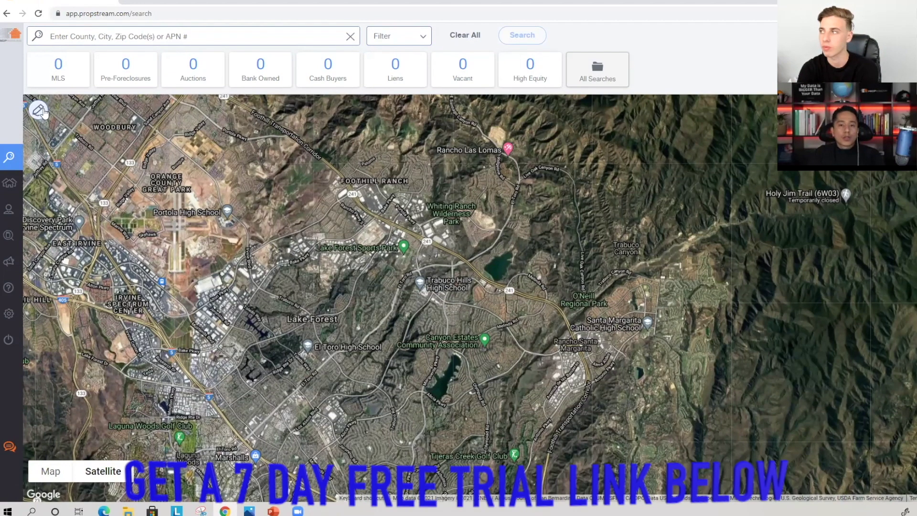
click(179, 38)
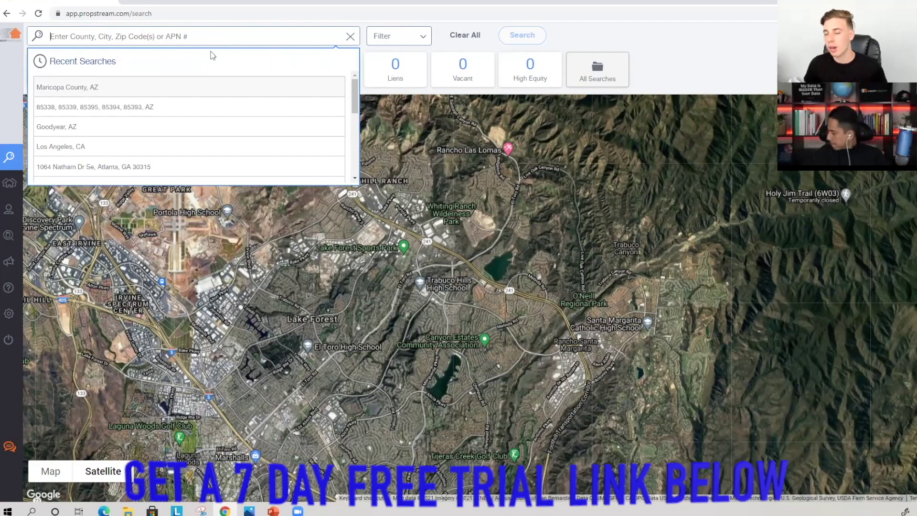
text(Maric)
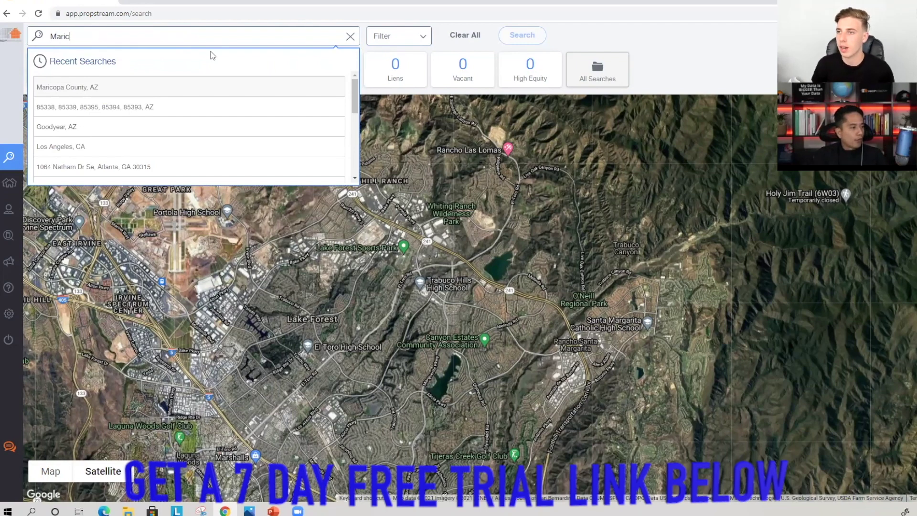
text(opa)
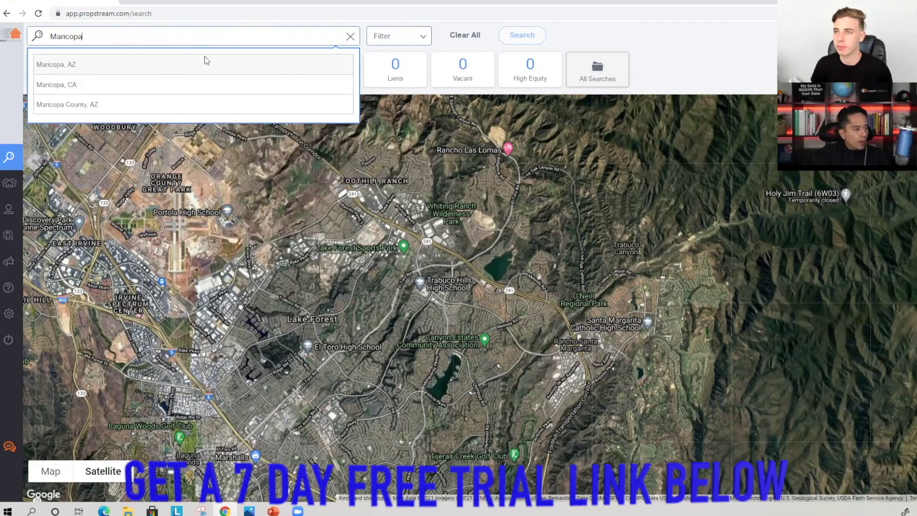
click(72, 105)
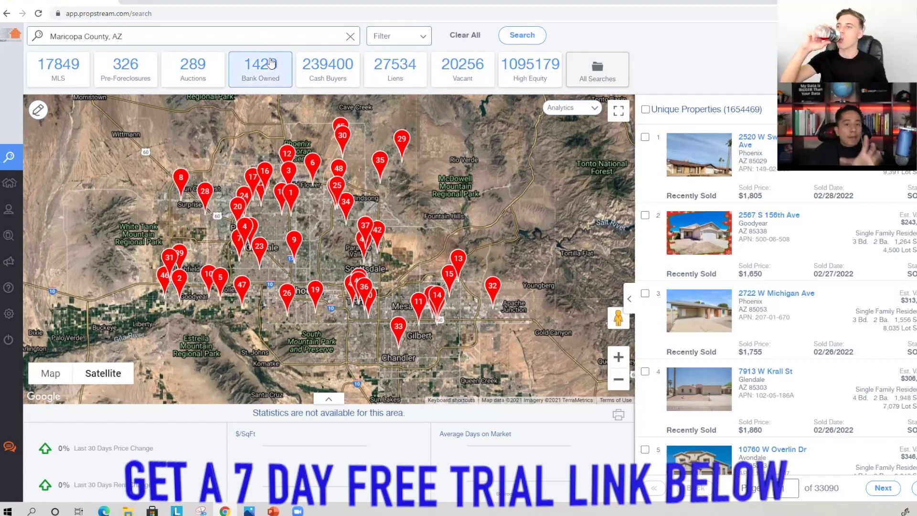
Step: Filter the properties by the Tax Delinquencies quick list choice
click(400, 38)
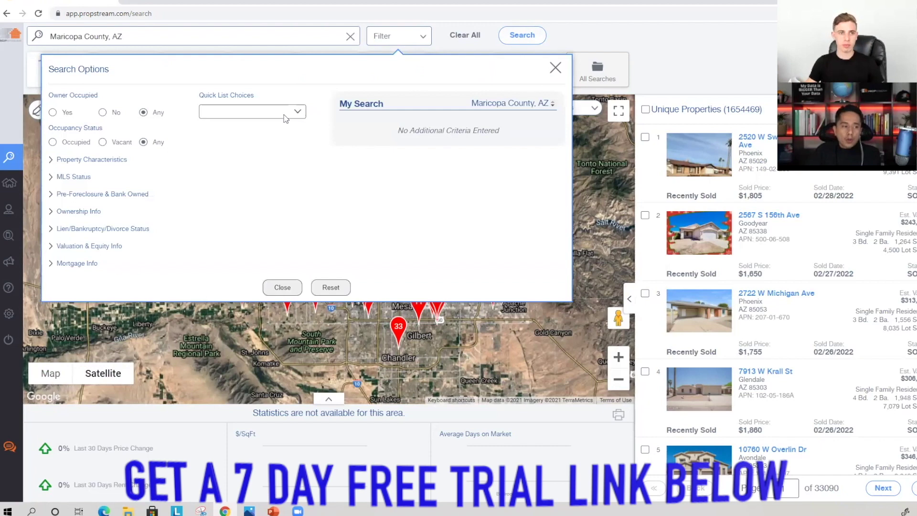
click(252, 114)
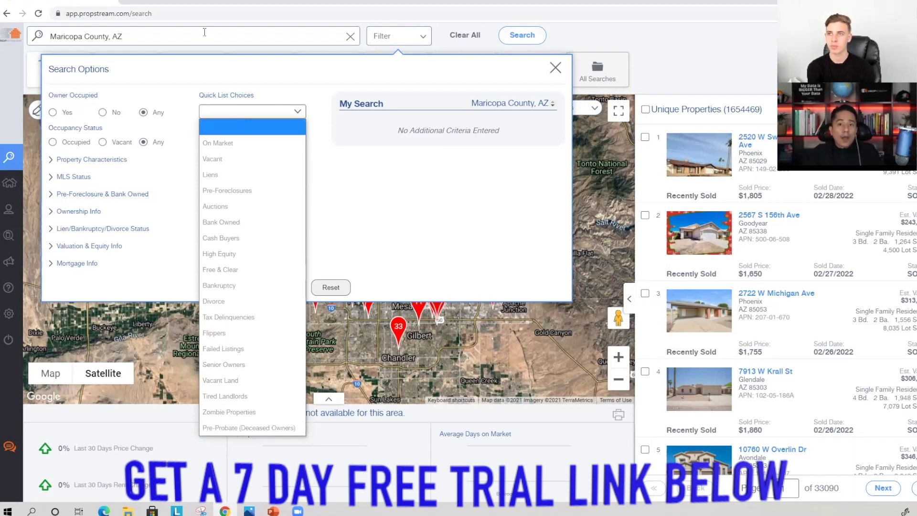
click(237, 318)
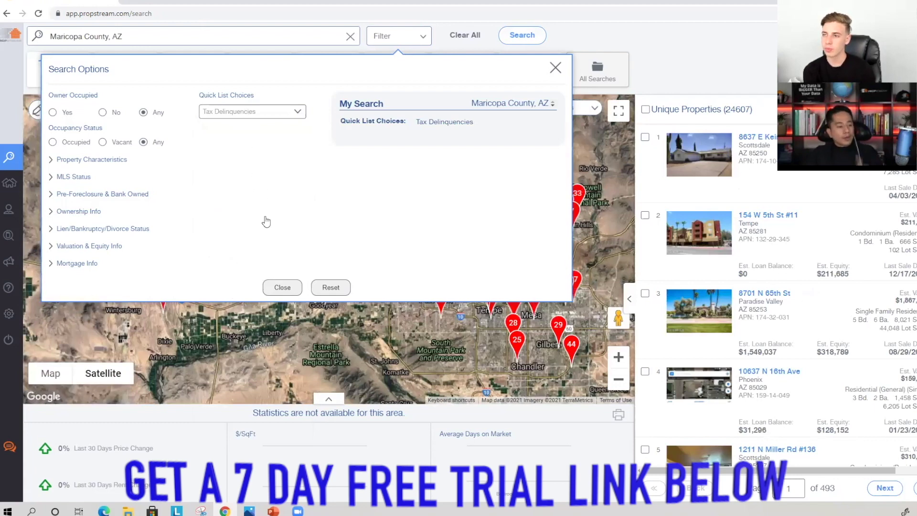
click(282, 288)
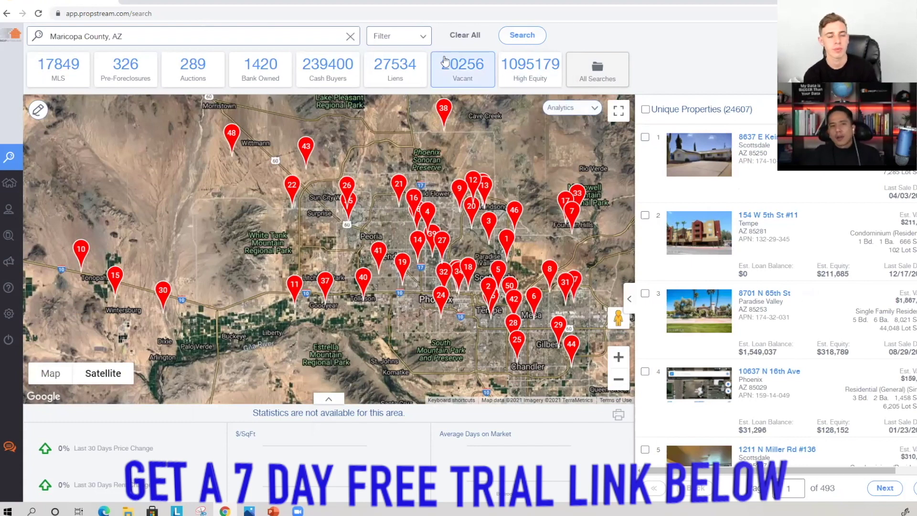
Step: Restrict the search to properties with Owner Occupied set to No and Occupancy Status set to Vacant
click(398, 35)
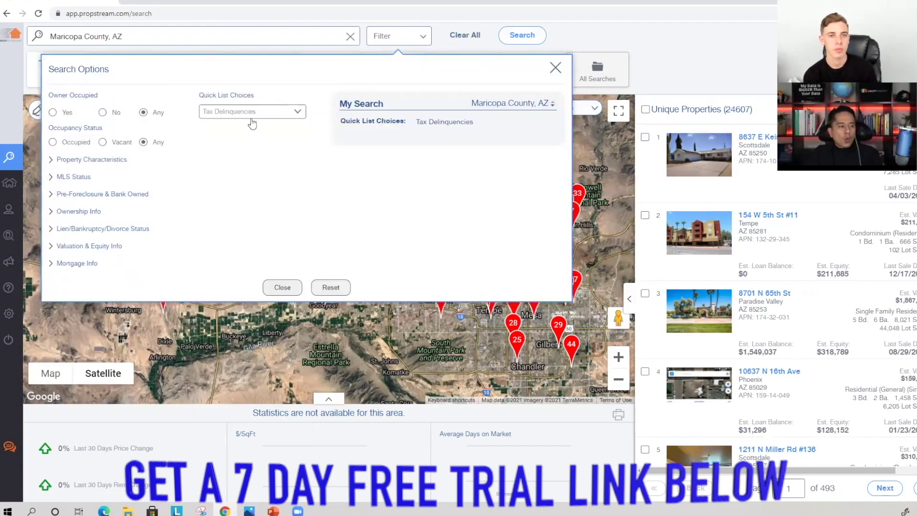
click(56, 113)
click(113, 116)
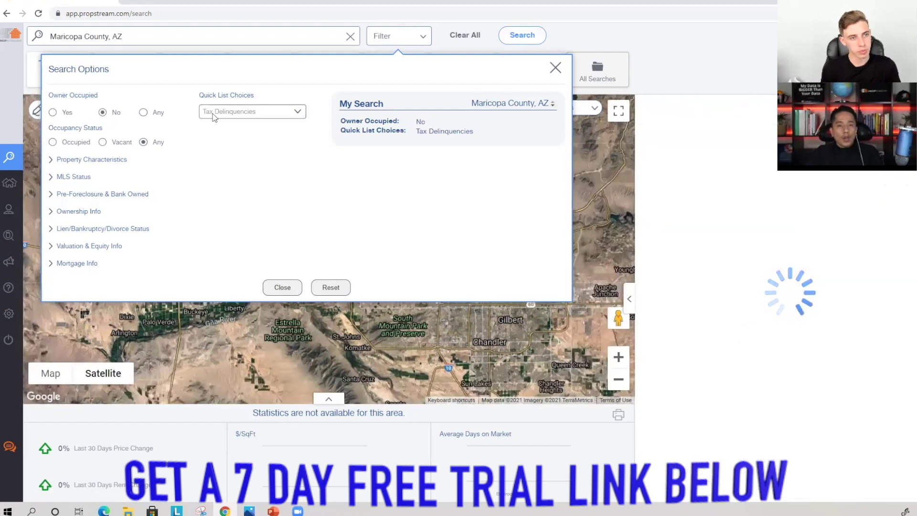
click(106, 143)
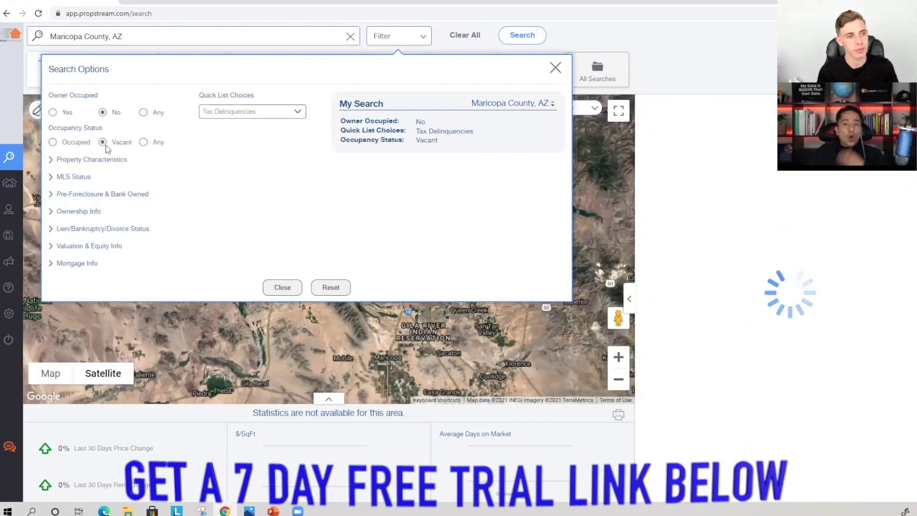
Step: Set the property classification to Residential and the property type to Single Family
click(89, 161)
click(85, 191)
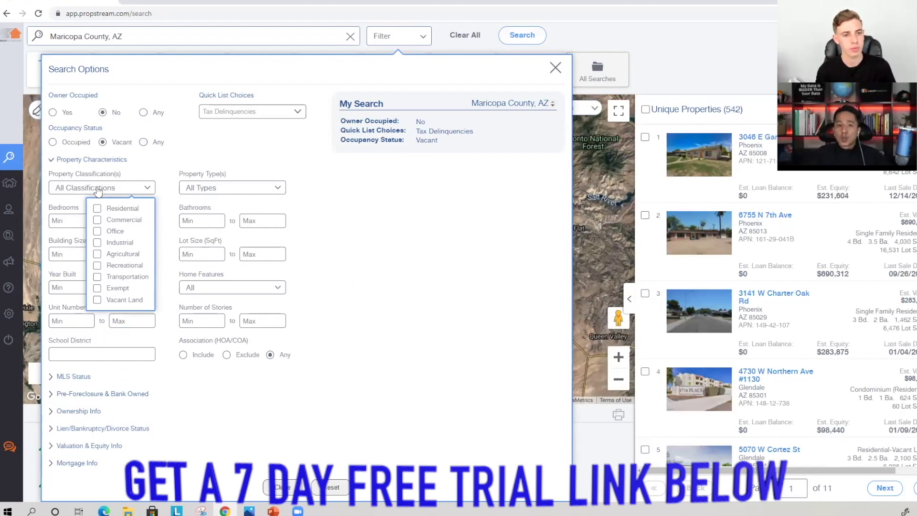
click(115, 209)
click(208, 189)
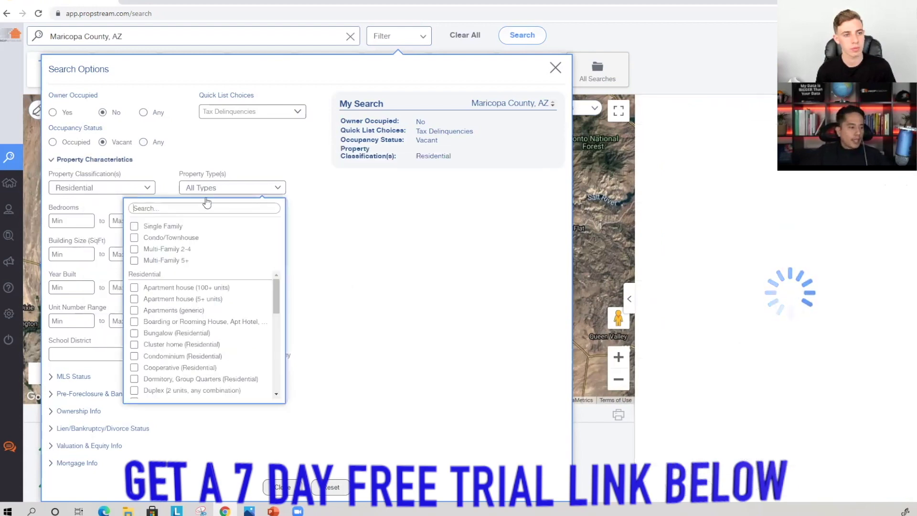
click(157, 227)
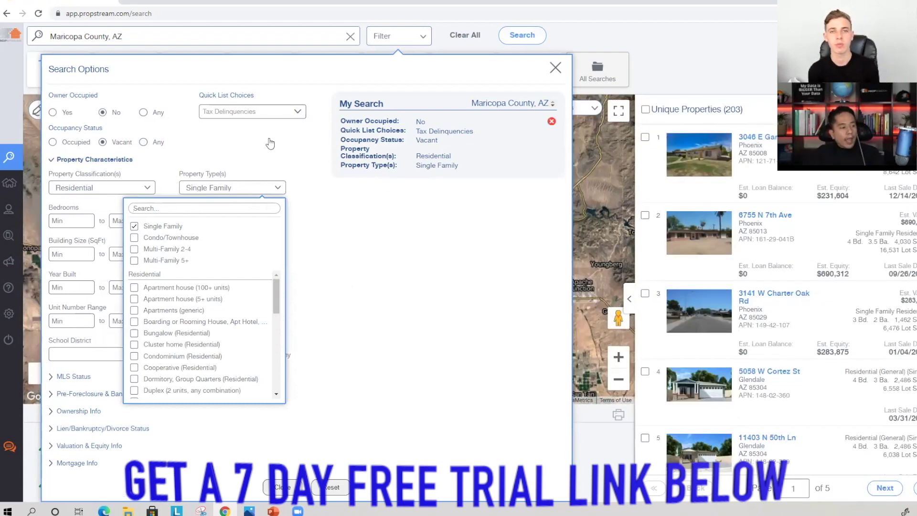
click(126, 160)
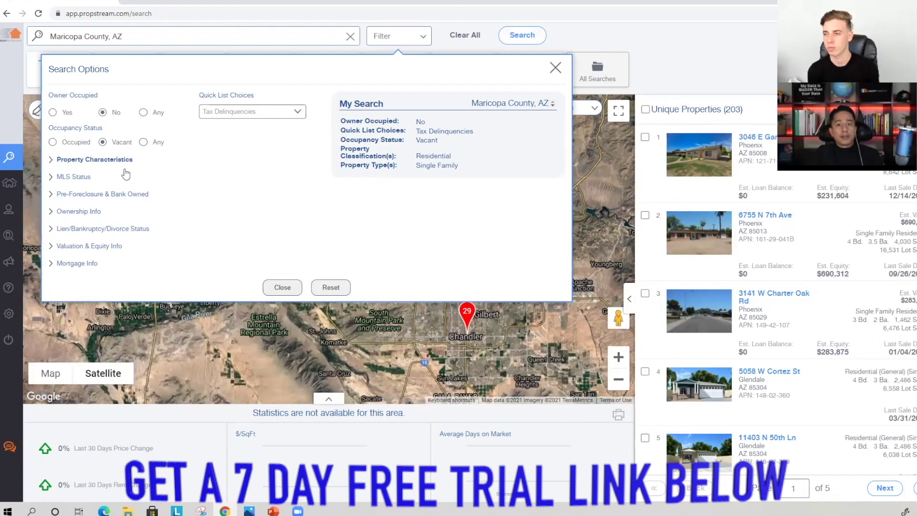
Step: Exclude MLS-listed properties by setting On Market to No
click(77, 178)
click(224, 206)
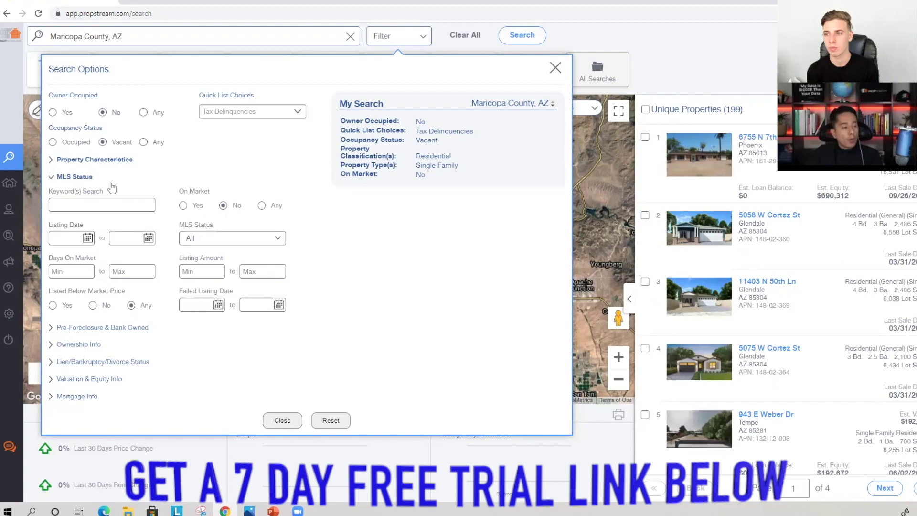
click(86, 179)
Step: Try the Auctions status in the pre-foreclosure and bank-owned criteria, and clear it again
click(87, 193)
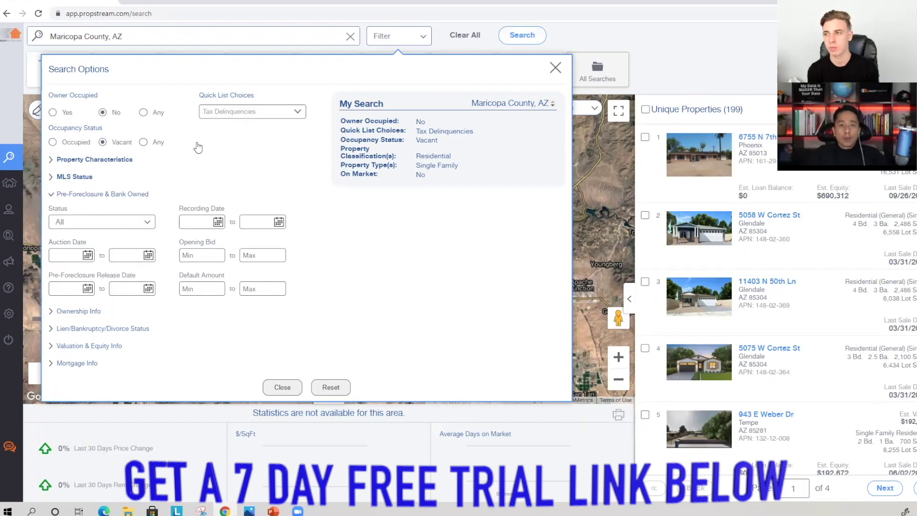
click(93, 228)
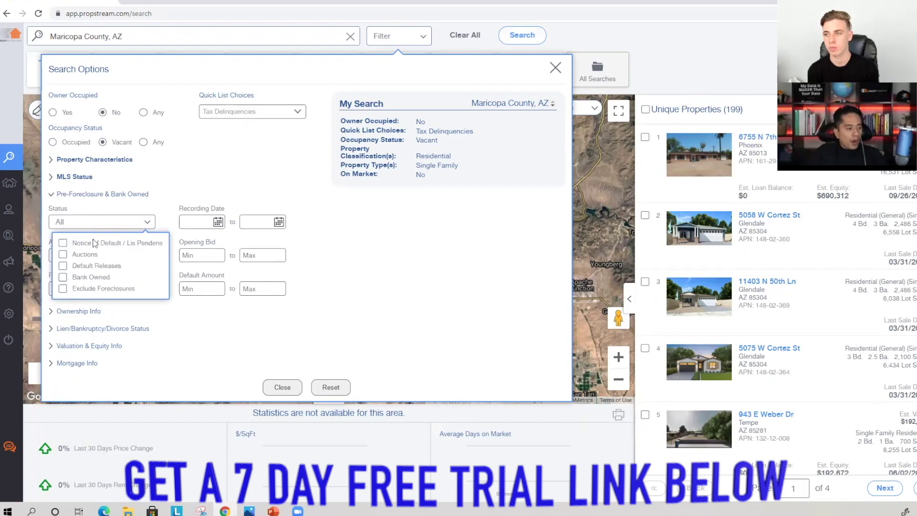
click(87, 253)
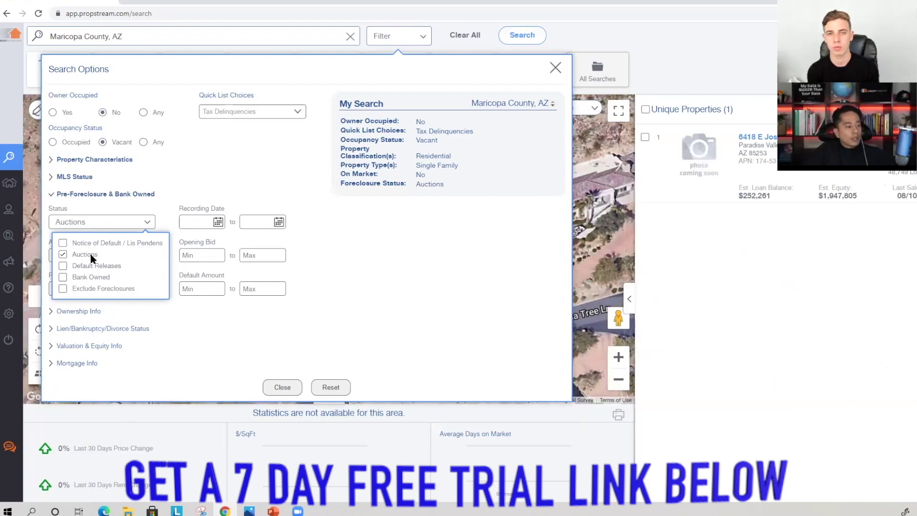
click(91, 254)
click(105, 196)
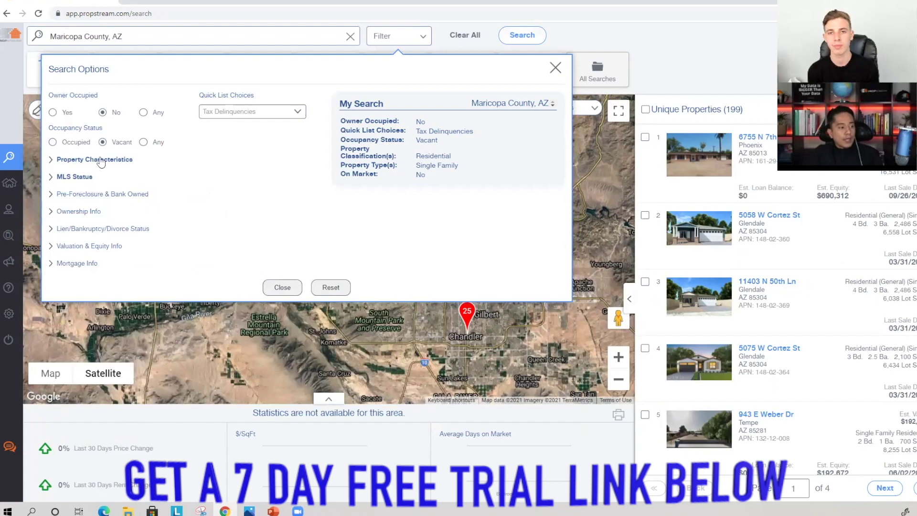
Step: Set the minimum years of ownership to 5 and the owner type to Individual
click(76, 212)
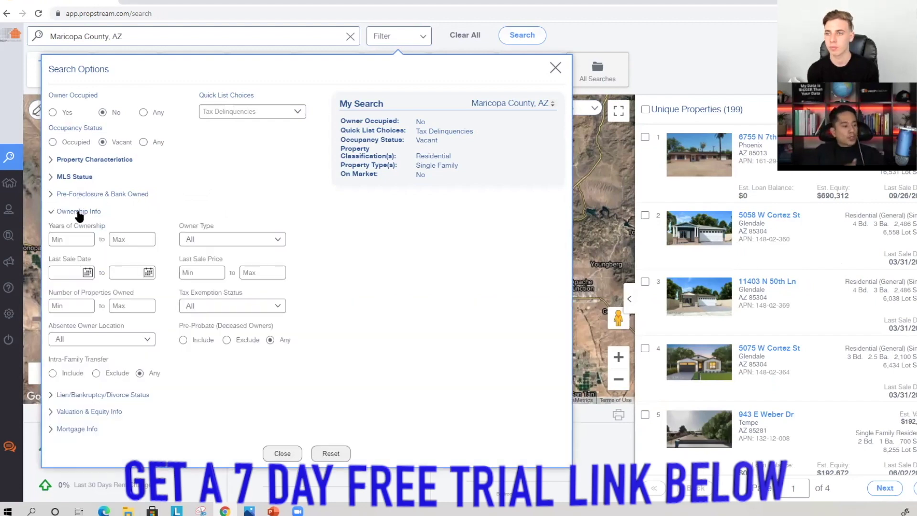
click(79, 241)
text(5)
click(215, 240)
click(240, 261)
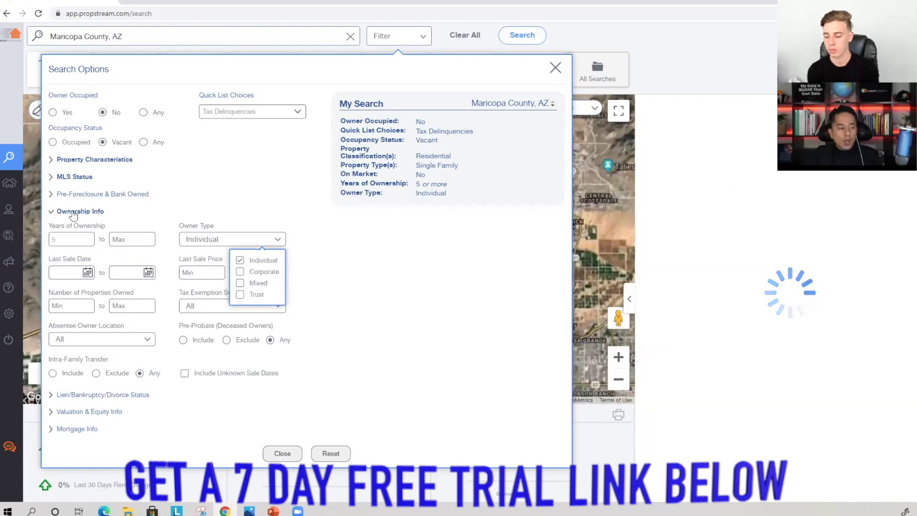
click(100, 210)
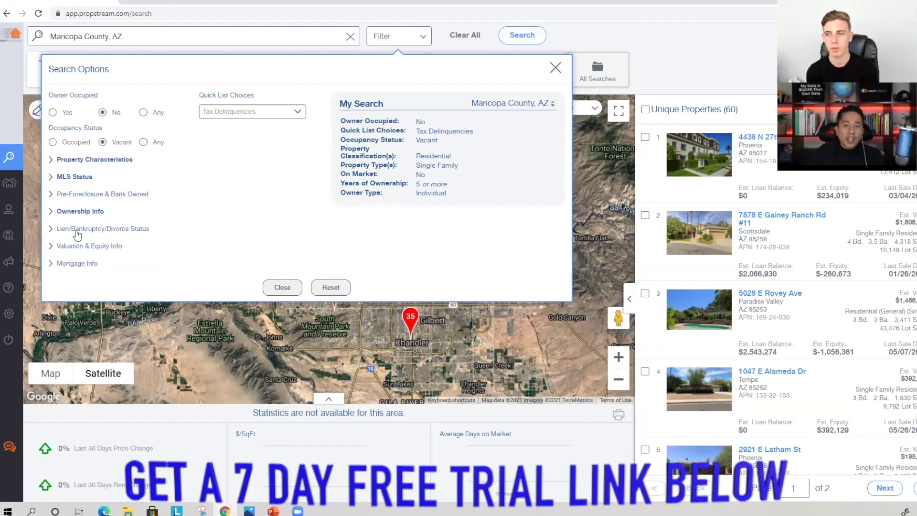
Step: Set the minimum estimated equity to 40% and close the search options
click(74, 246)
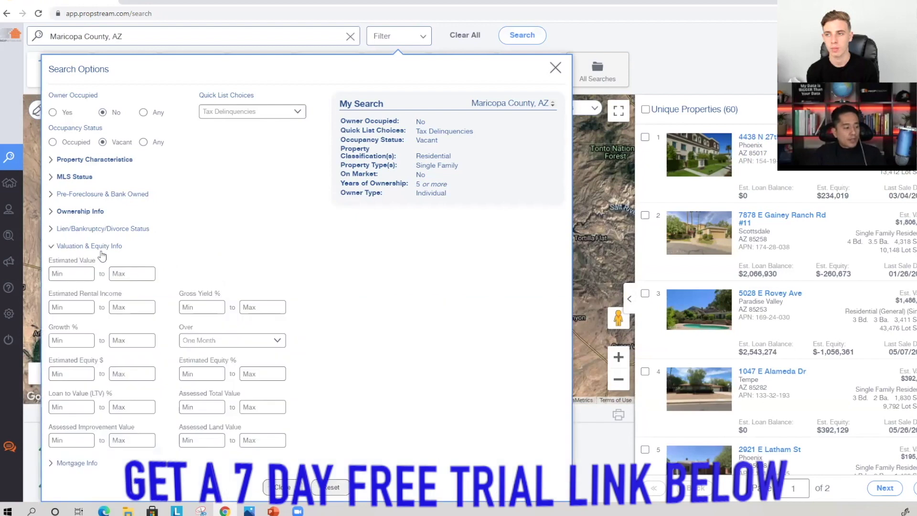
click(200, 374)
text(40)
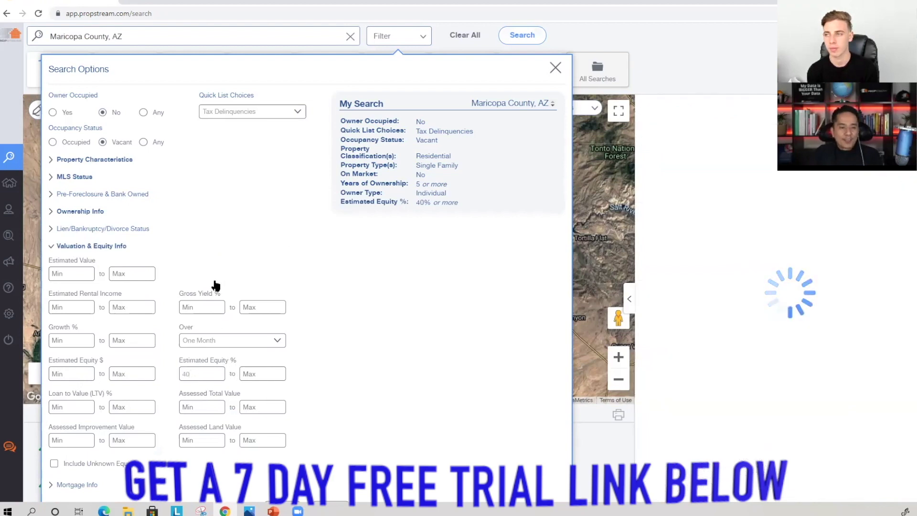
click(89, 247)
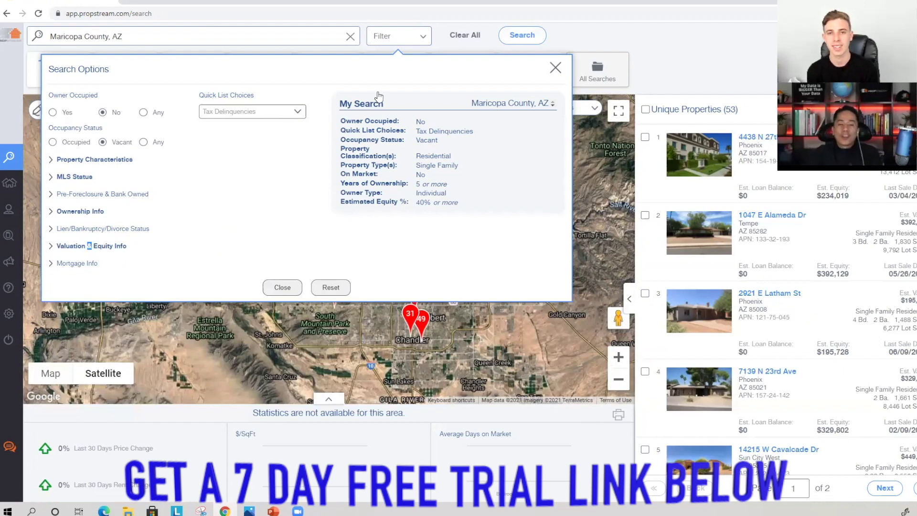
click(382, 43)
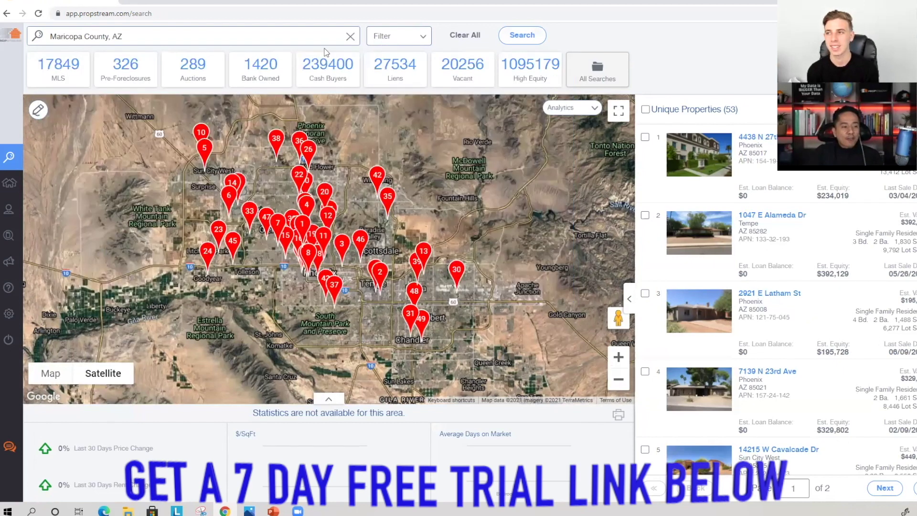
Step: Review the quick list choices in the search options, keeping Tax Delinquencies selected
click(391, 44)
click(248, 115)
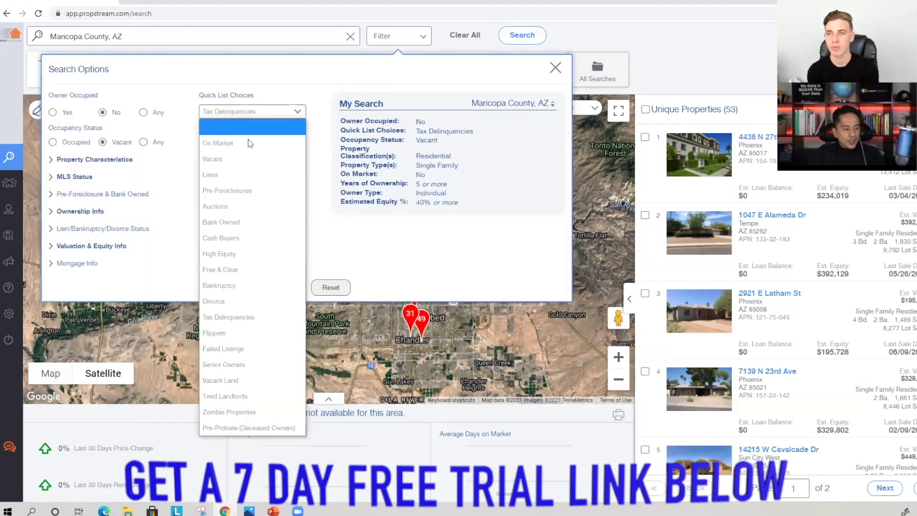
click(248, 317)
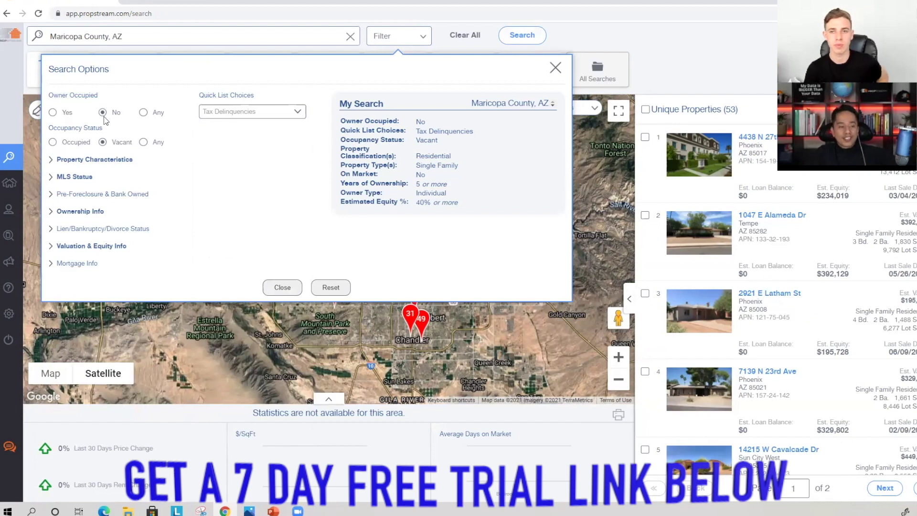
click(281, 288)
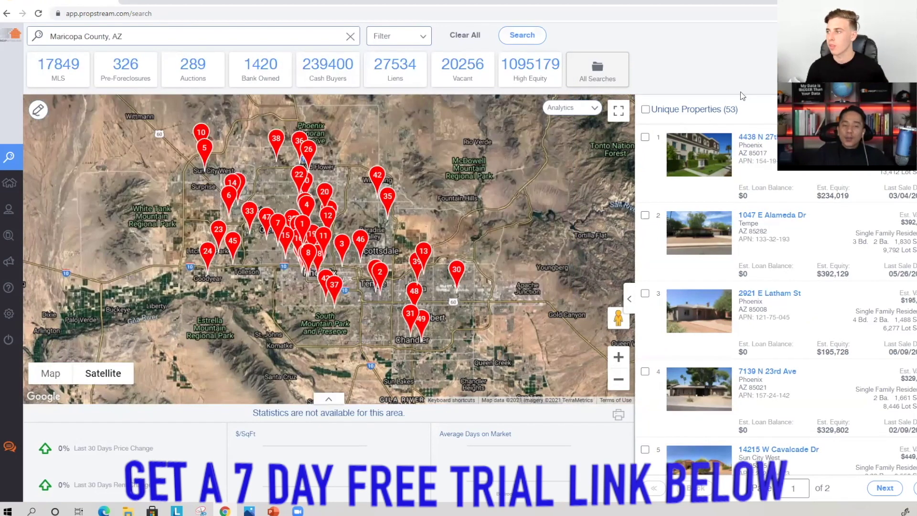
Step: Select all matching properties and save them to a new marketing list named "Maricopa Tax Delinquent"
click(645, 110)
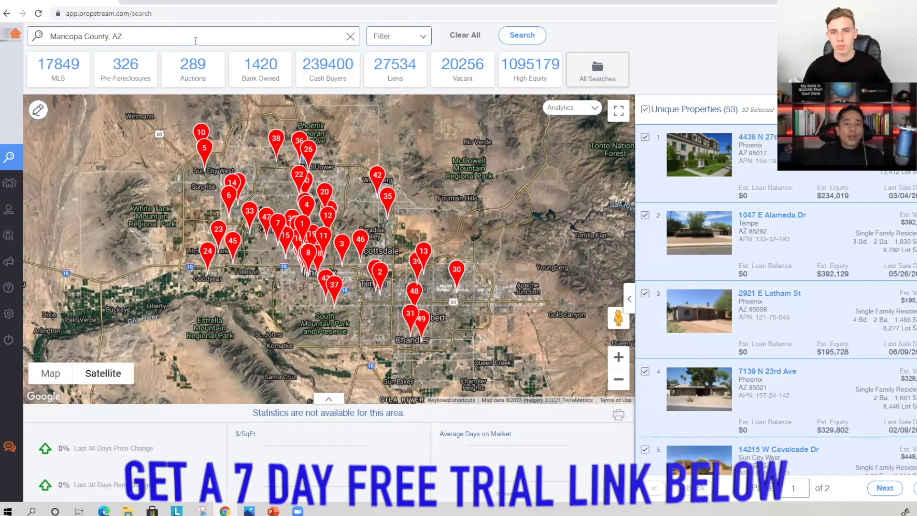
click(399, 38)
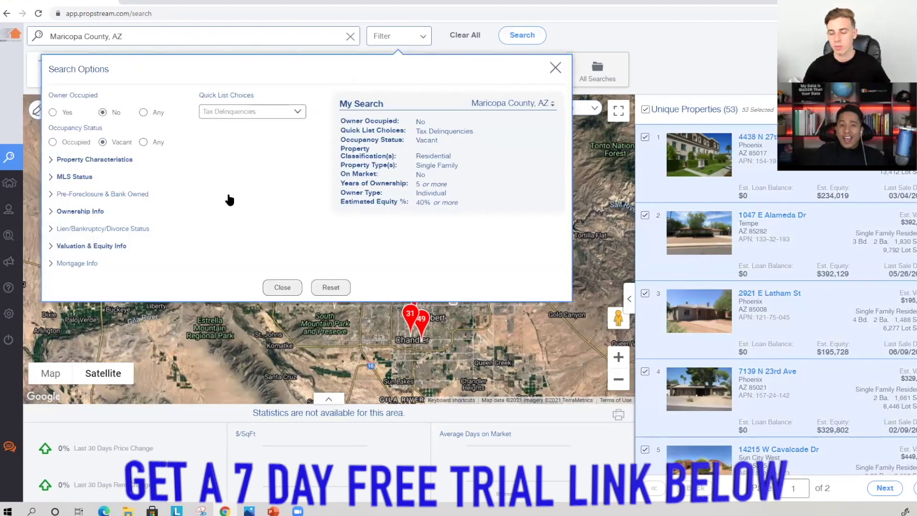
click(287, 287)
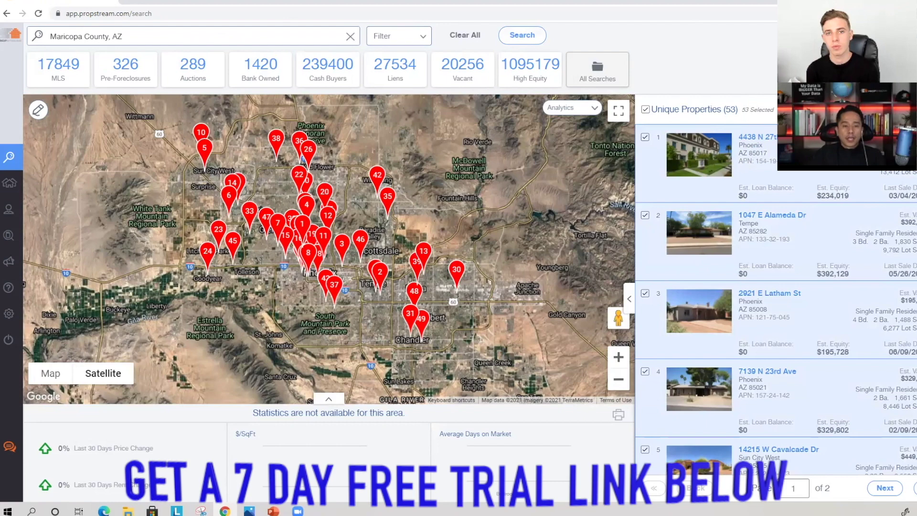
click(815, 110)
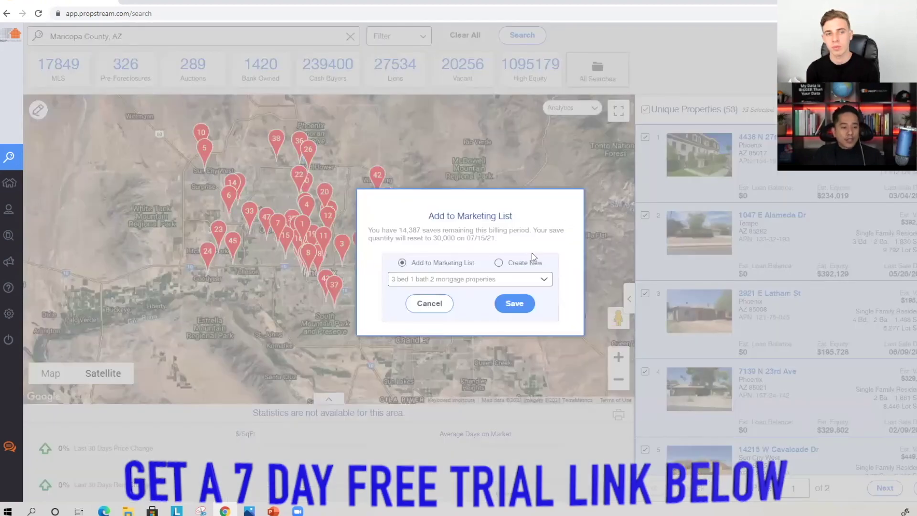
click(517, 263)
text(Maricopa Tax Delinquent)
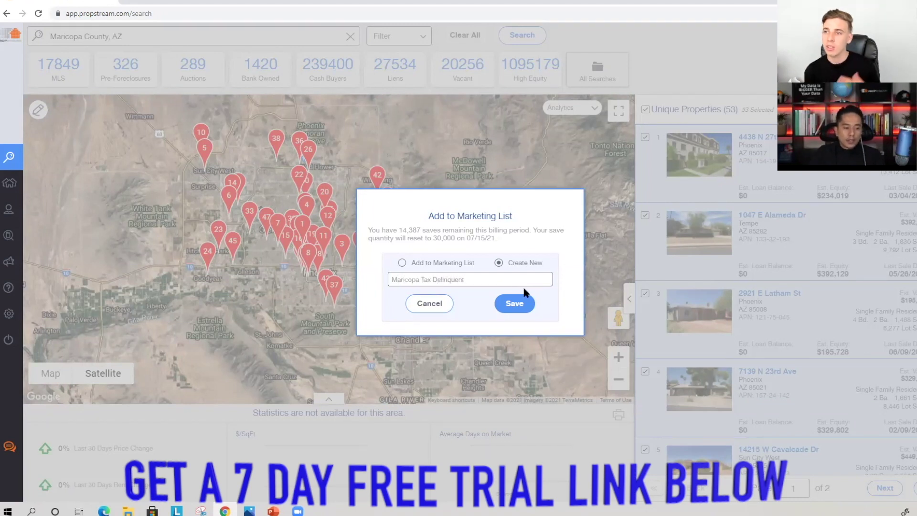
click(521, 302)
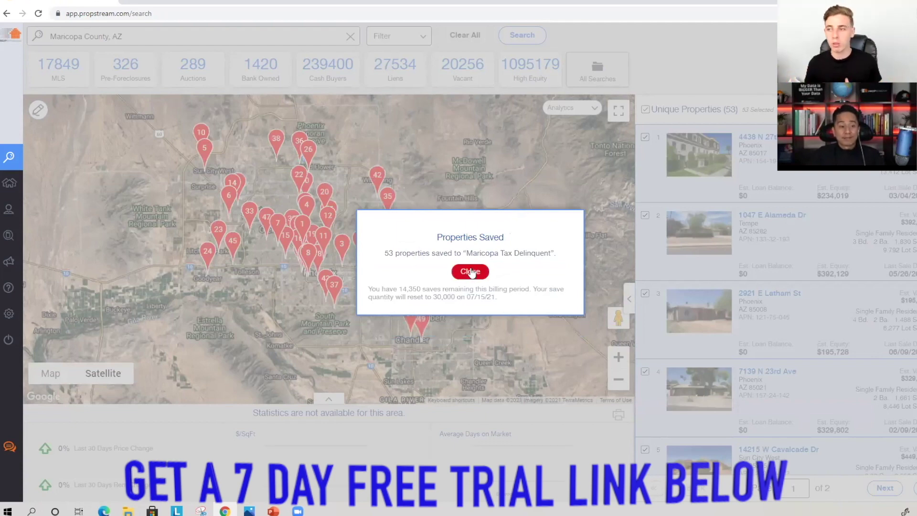
click(470, 272)
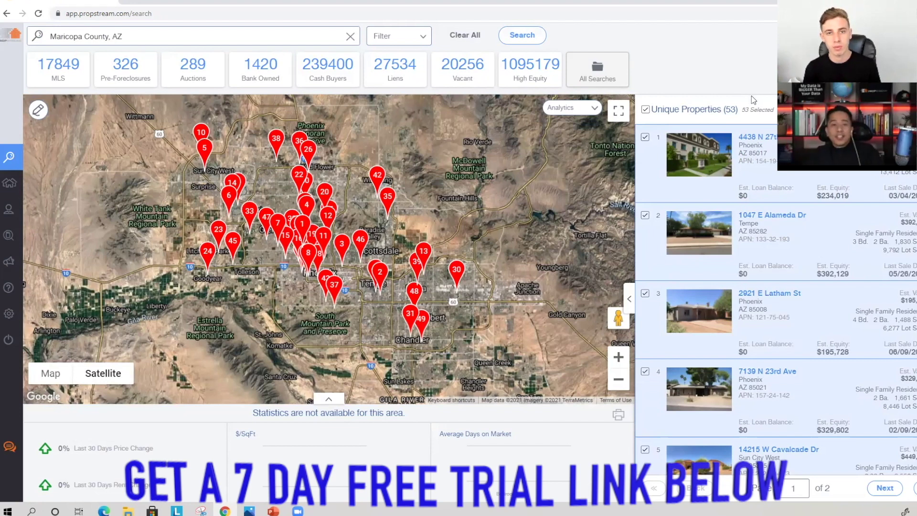
mouse_move(9, 297)
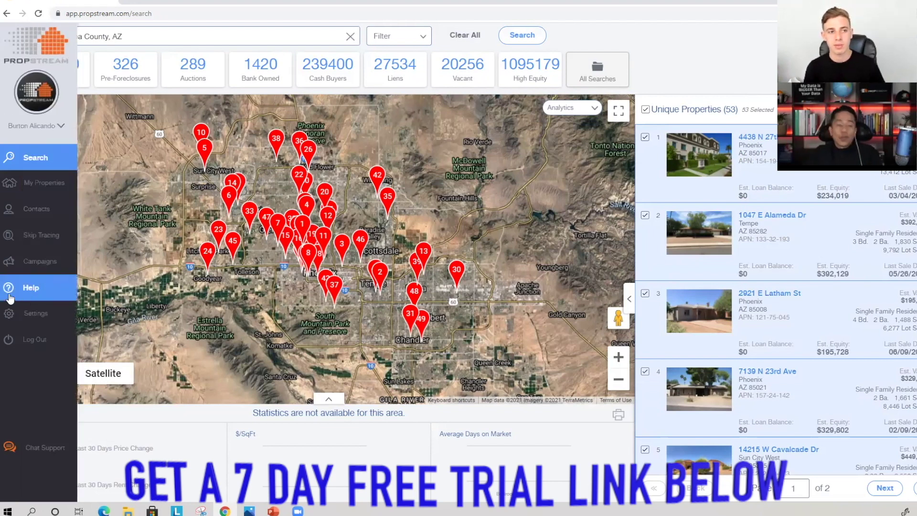